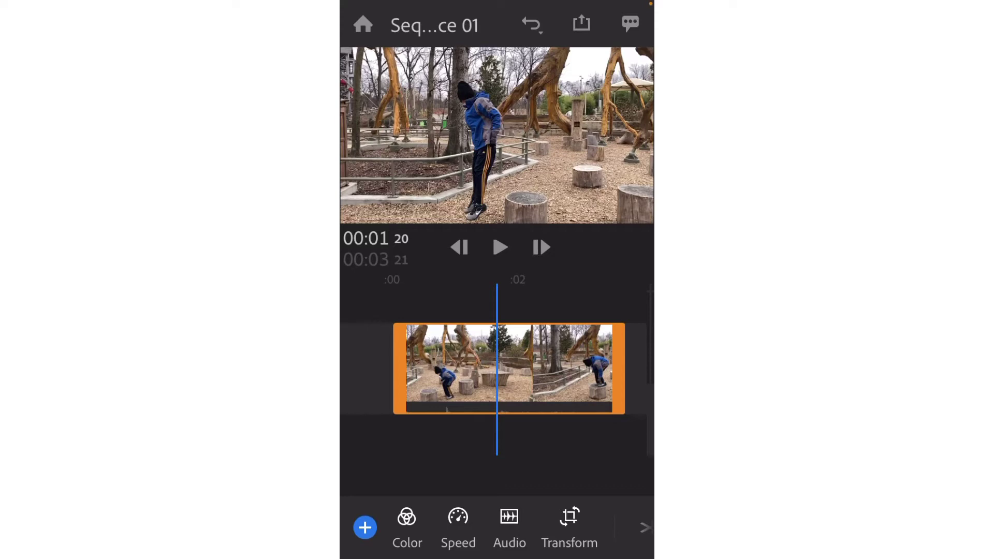
Enter the clip's Speed panel and scrub the playhead back near the clip's start
left_click(458, 529)
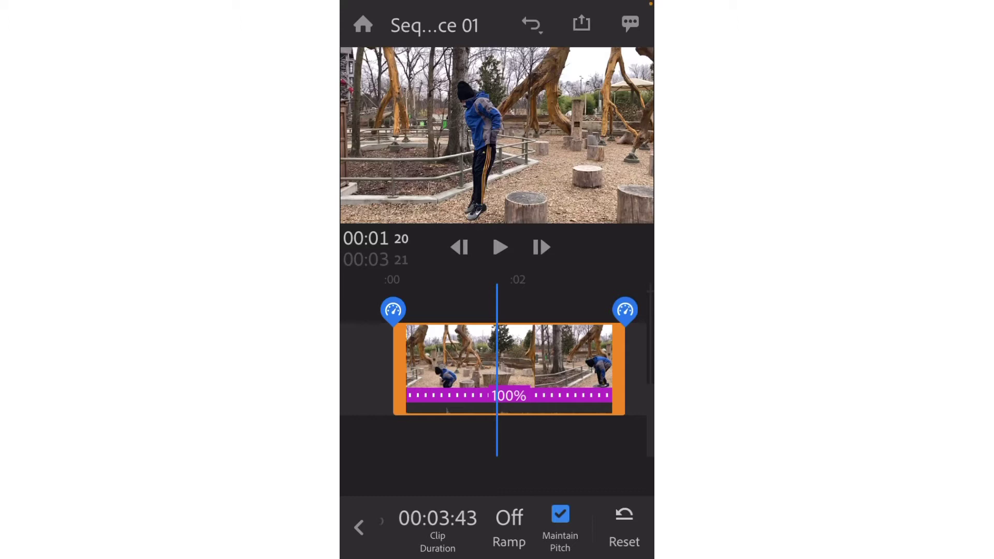
left_click_drag(436, 369, 546, 370)
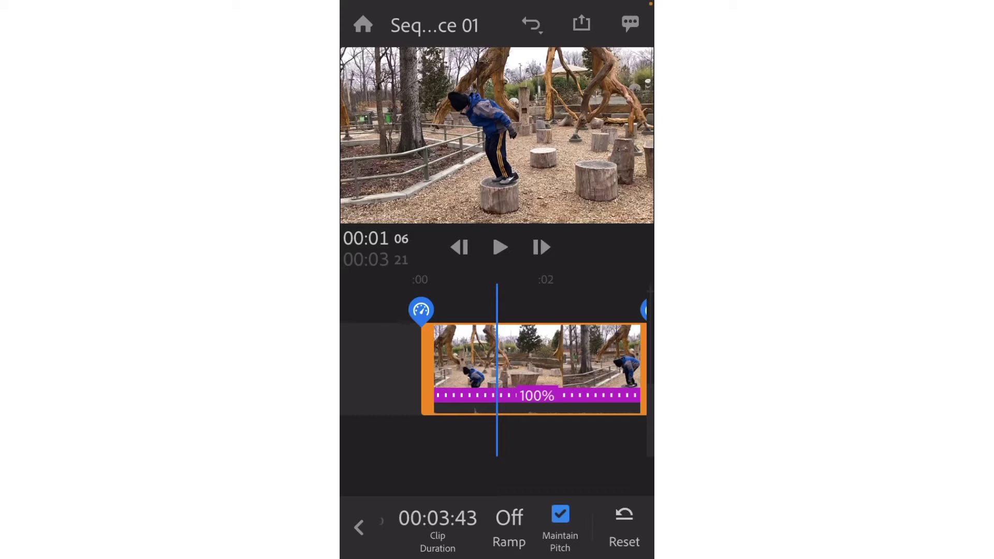
Add a speed range at the playhead and drag its start handle to where the jump begins
left_click(358, 526)
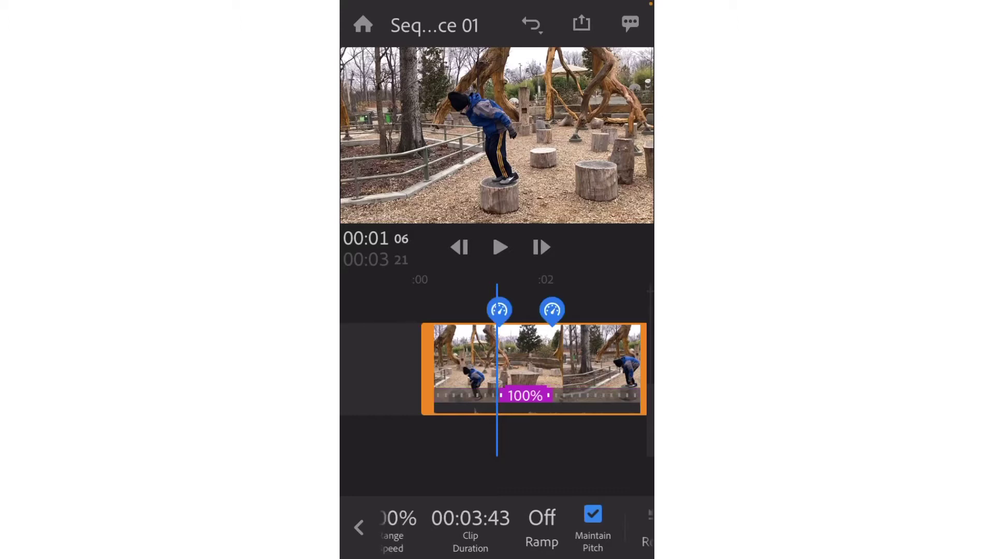
mouse_move(544, 369)
left_mouse_down()
mouse_move(466, 368)
mouse_move(505, 369)
left_mouse_up()
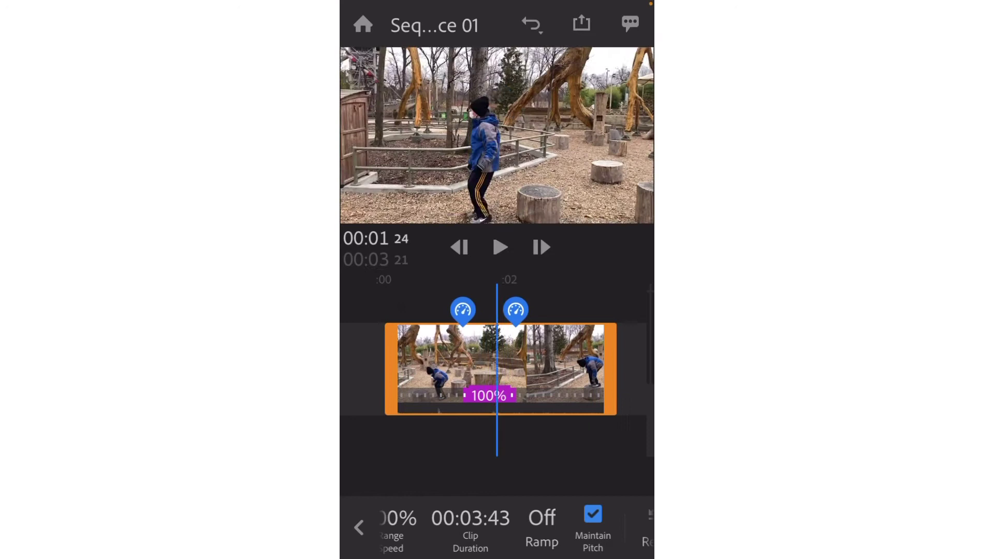
left_click_drag(461, 311, 420, 311)
left_click_drag(466, 369, 536, 368)
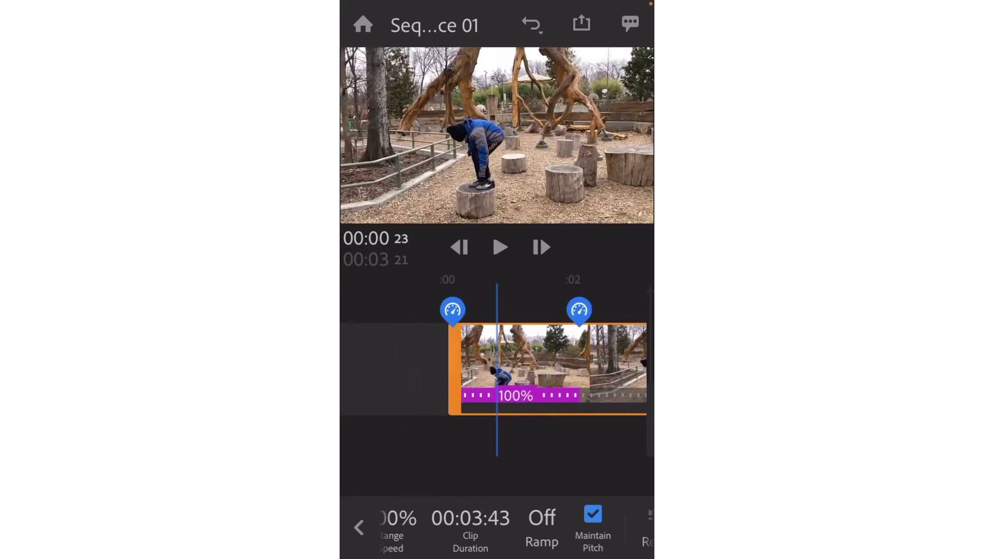
left_click_drag(452, 311, 523, 311)
Adjust the range's end handle to bracket the jump and scroll to the Range Speed control
left_click_drag(450, 369, 458, 370)
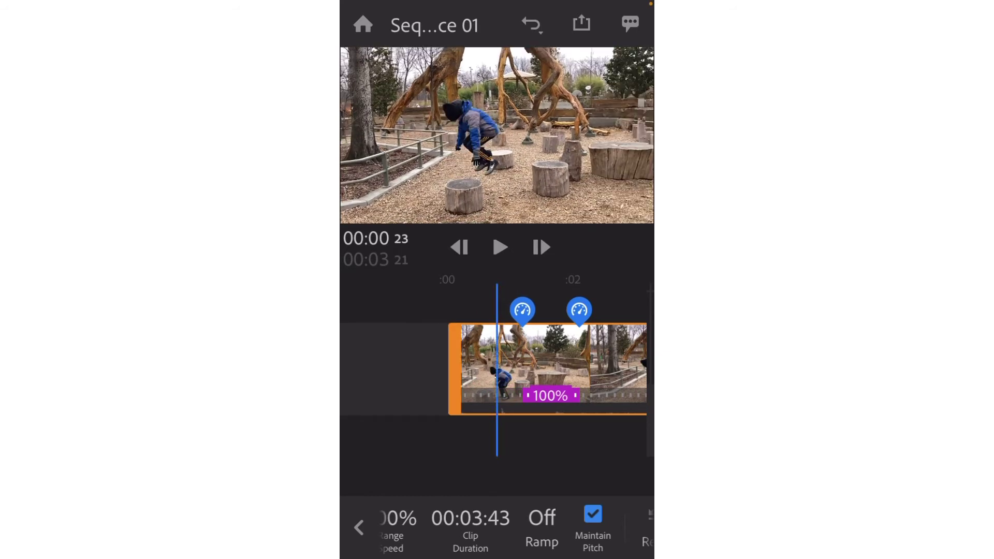
left_click_drag(591, 365, 551, 366)
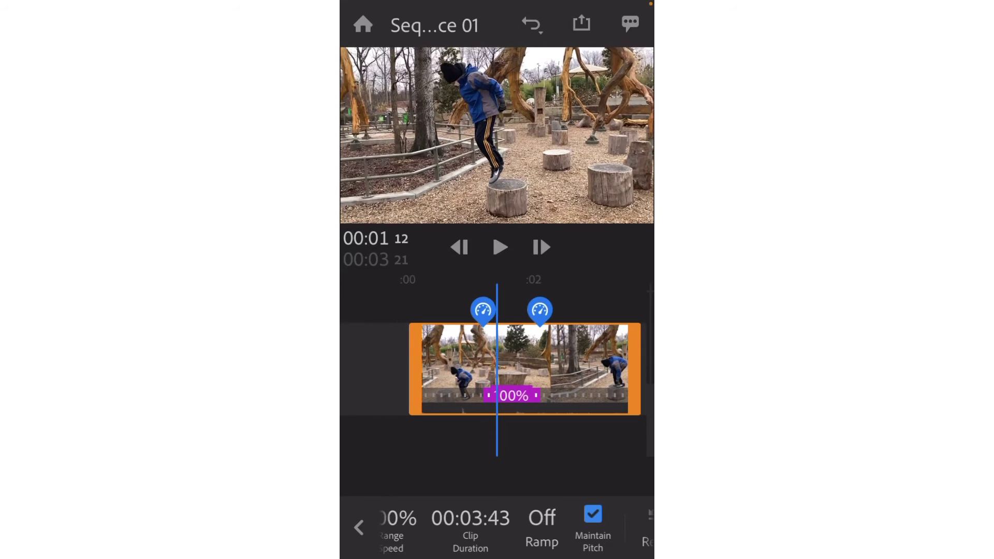
left_click_drag(540, 311, 522, 311)
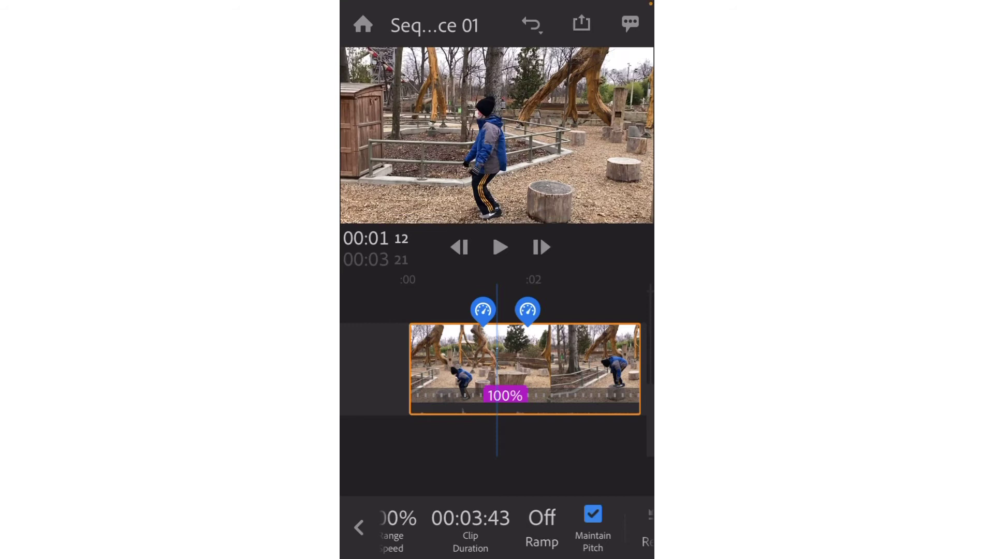
left_click_drag(523, 311, 542, 311)
left_click(591, 362)
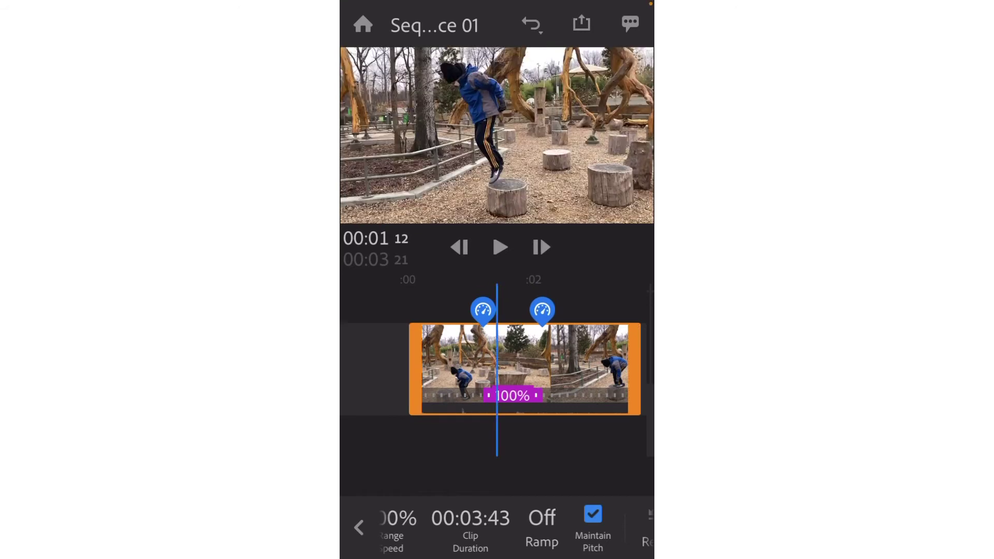
mouse_move(525, 361)
left_mouse_down()
mouse_move(506, 362)
mouse_move(527, 362)
mouse_move(516, 361)
left_mouse_up()
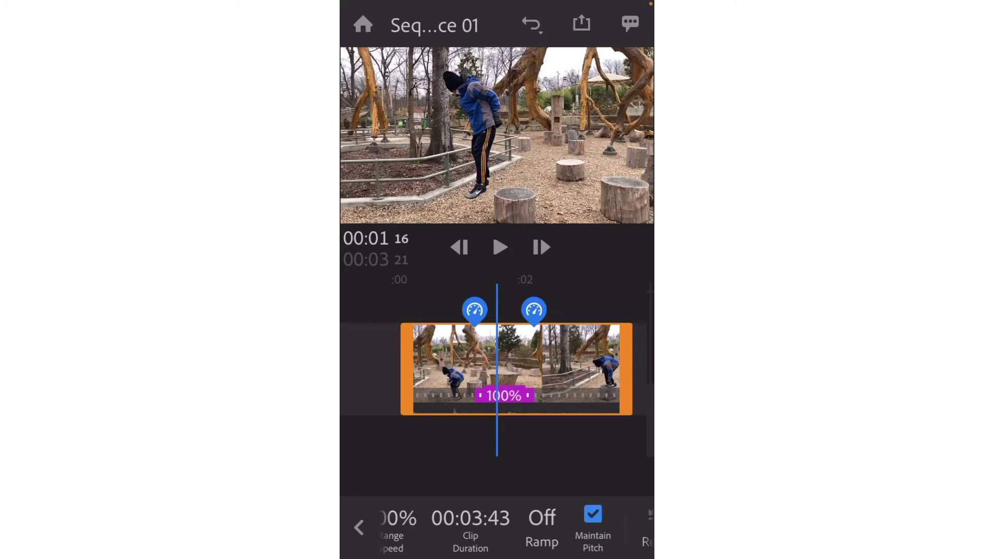
left_click_drag(435, 528, 543, 528)
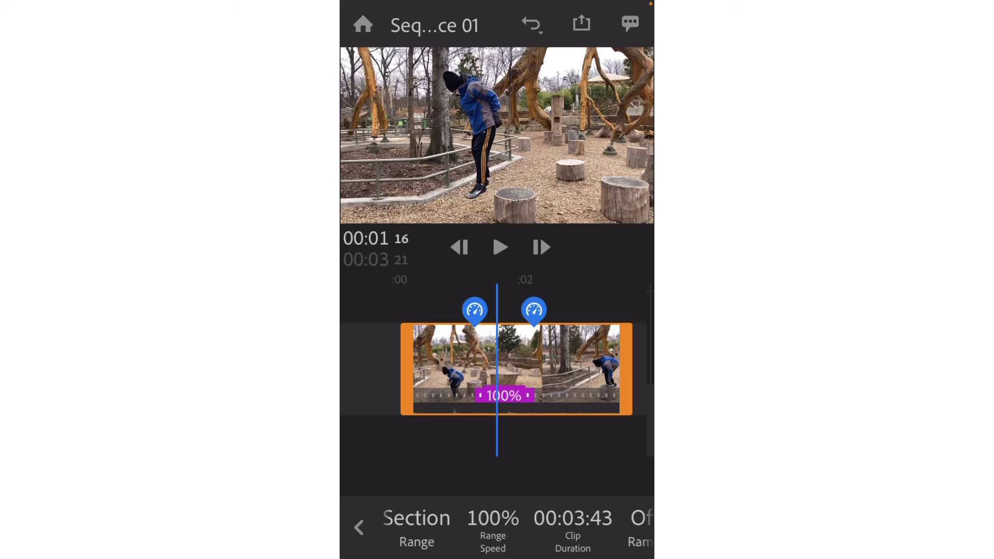
Set the range speed to 20%, stretching the clip to about 7.3 seconds
left_click(493, 529)
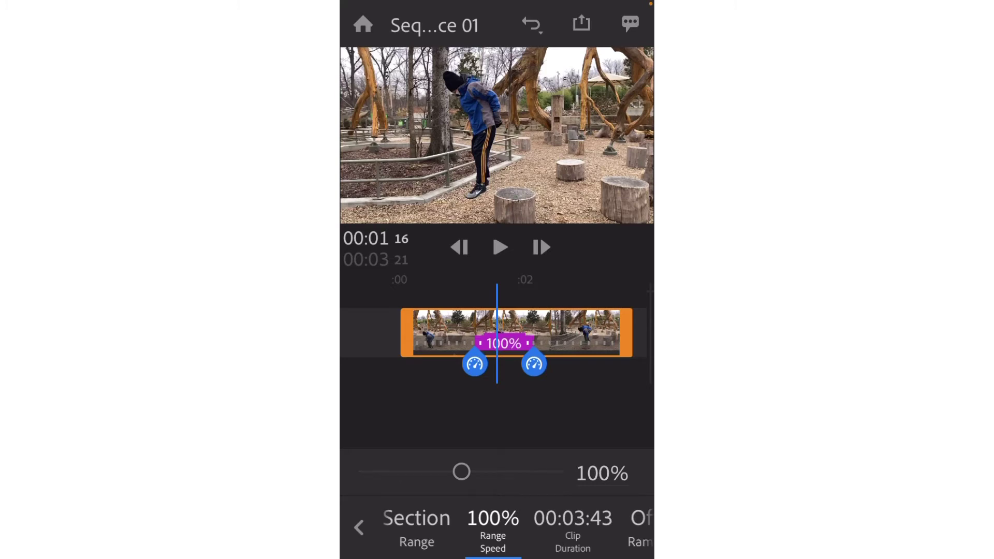
left_click_drag(461, 472, 397, 472)
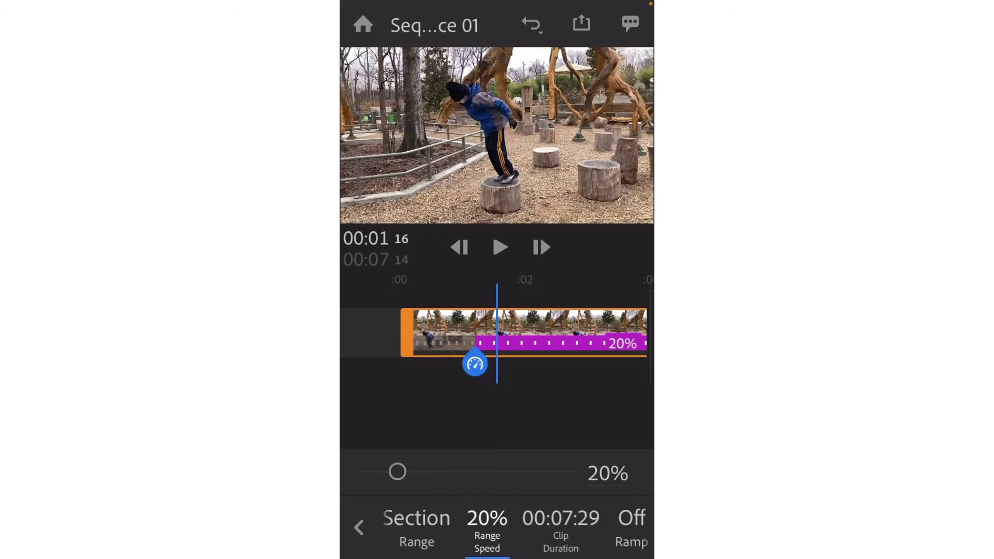
left_click_drag(544, 333, 552, 332)
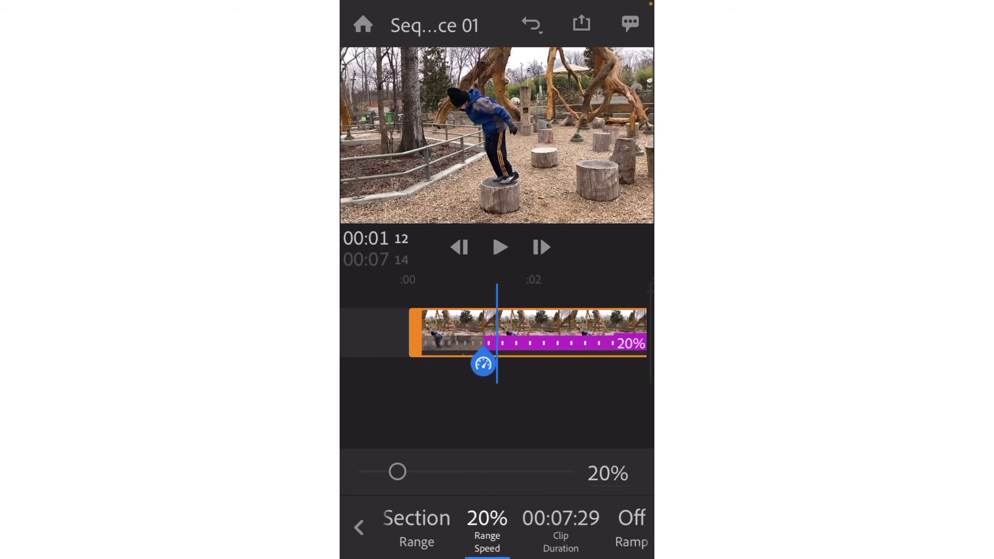
left_click_drag(591, 529, 467, 528)
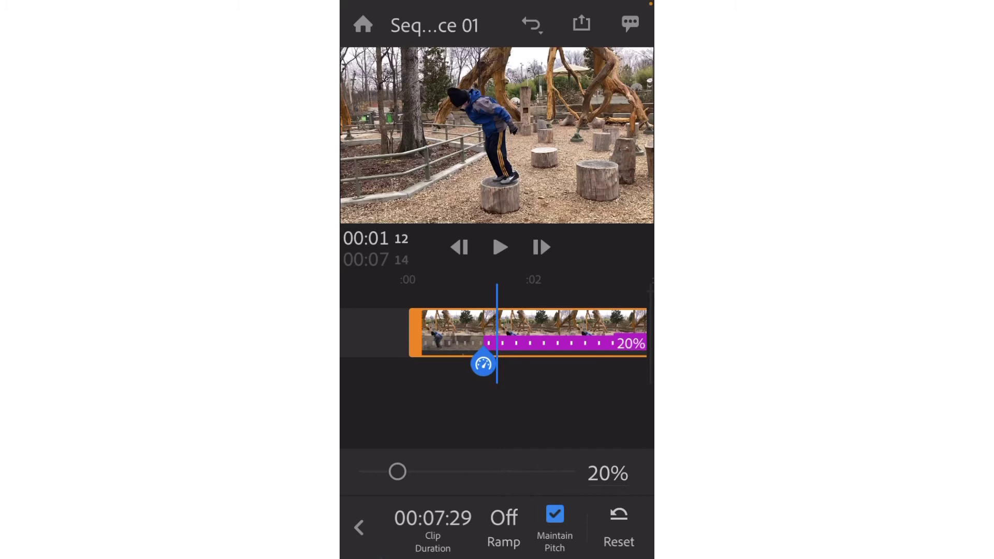
Turn on speed ramping at 1.3 seconds and return to the clip's start to preview
left_click(503, 529)
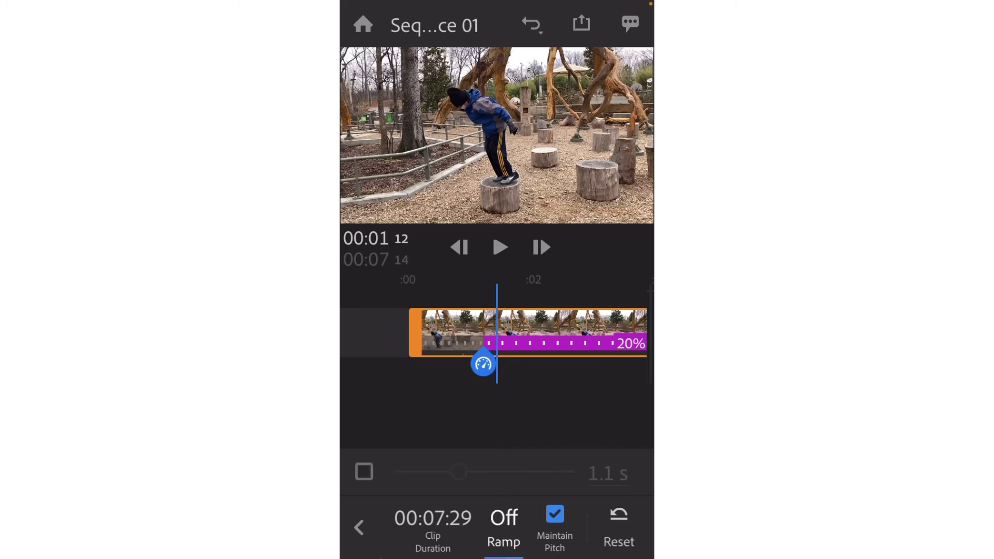
left_click(364, 472)
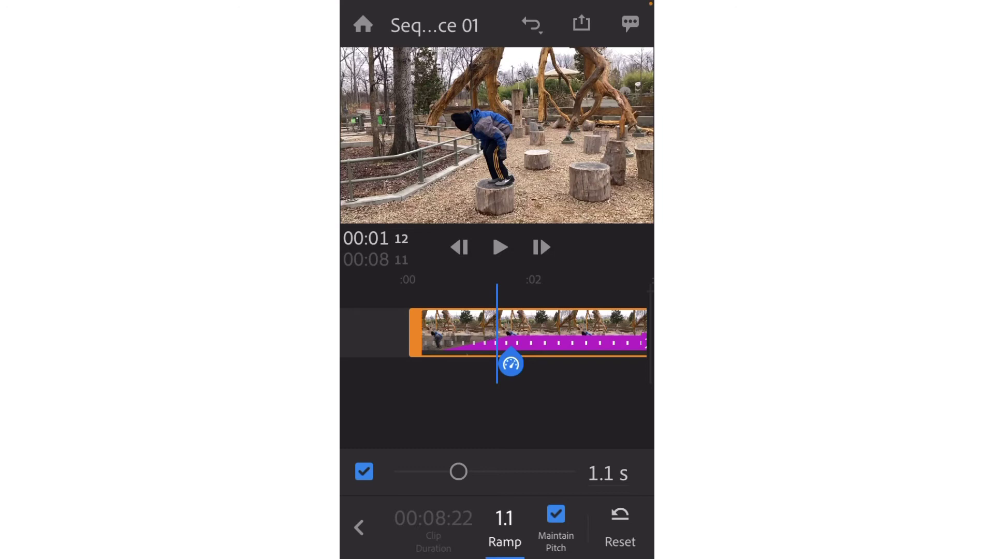
mouse_move(458, 471)
left_mouse_down()
mouse_move(427, 472)
mouse_move(469, 472)
left_mouse_up()
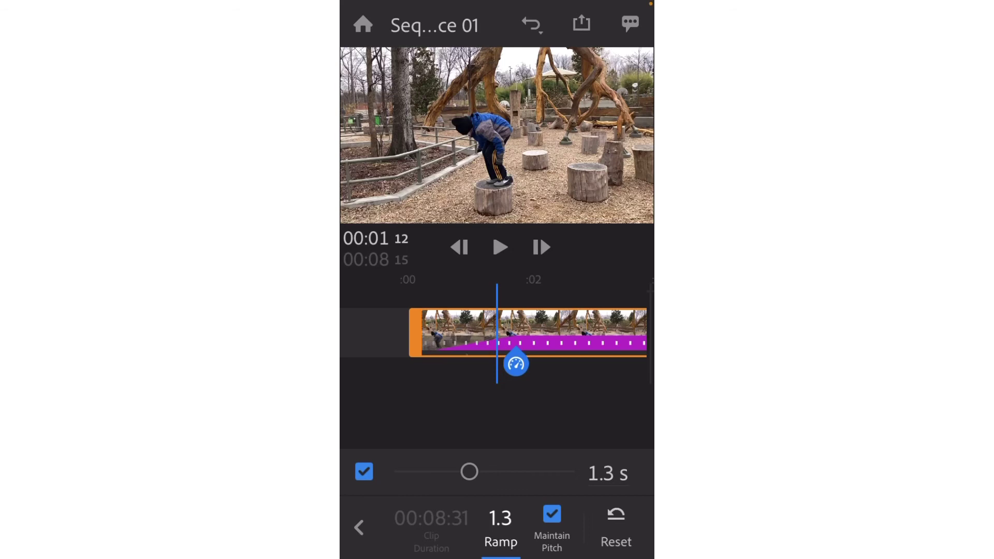
left_click_drag(466, 333, 543, 333)
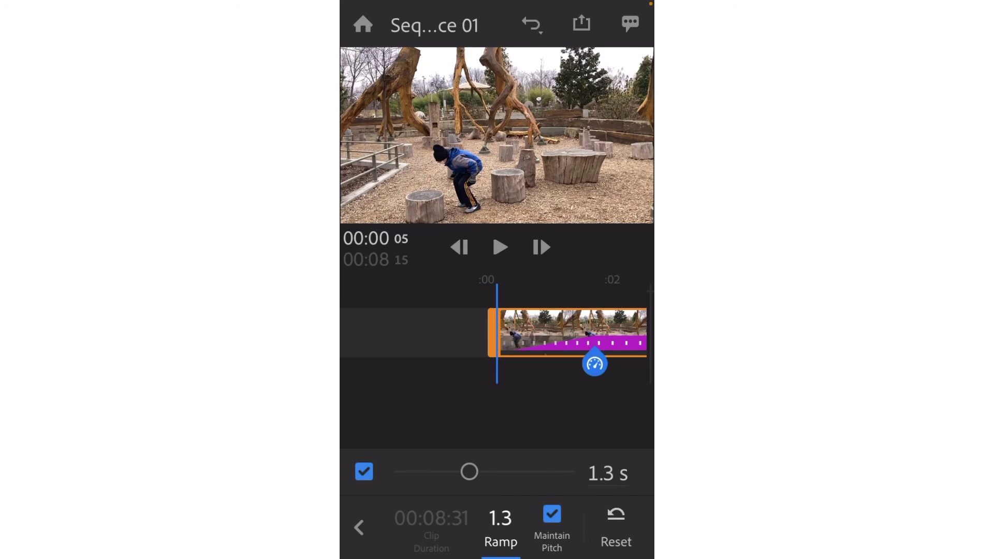
left_click(500, 247)
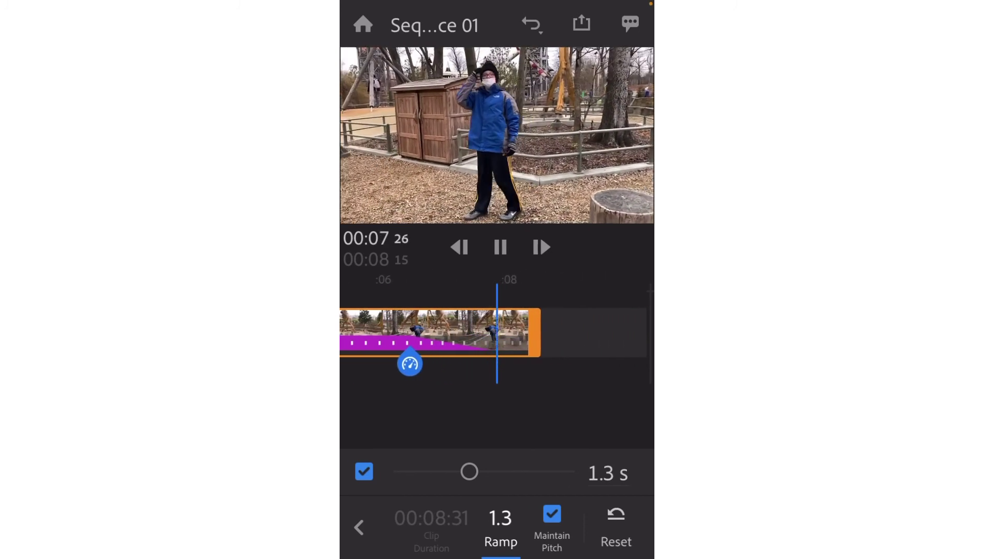
left_click_drag(419, 333, 637, 332)
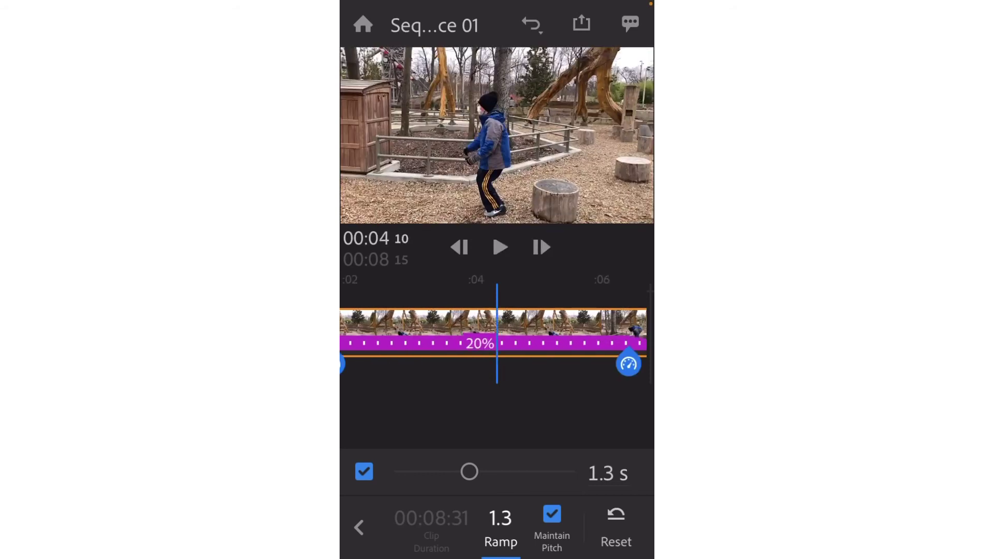